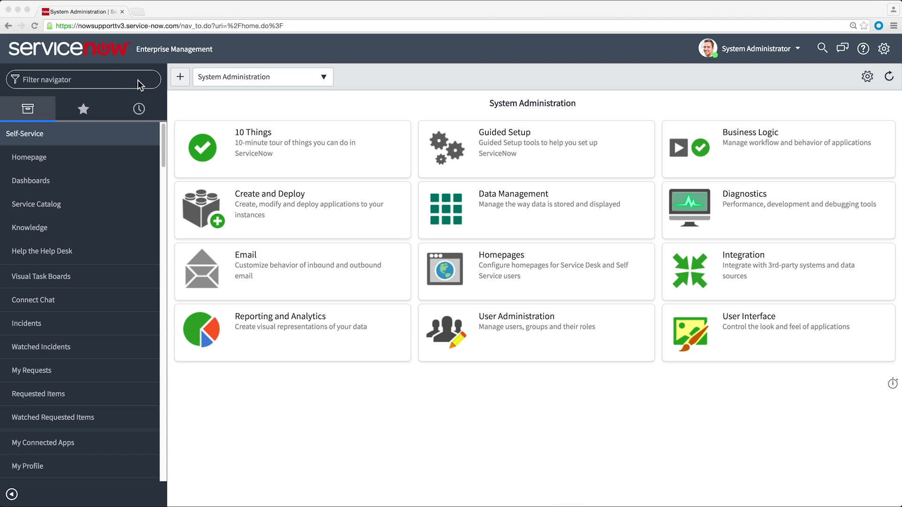
# Use 'inci' then 'sla' navigator searches to reach SLA Definitions and open Priority 2 resolution (24 hour).
pyautogui.click(117, 79)
pyautogui.write('inci')
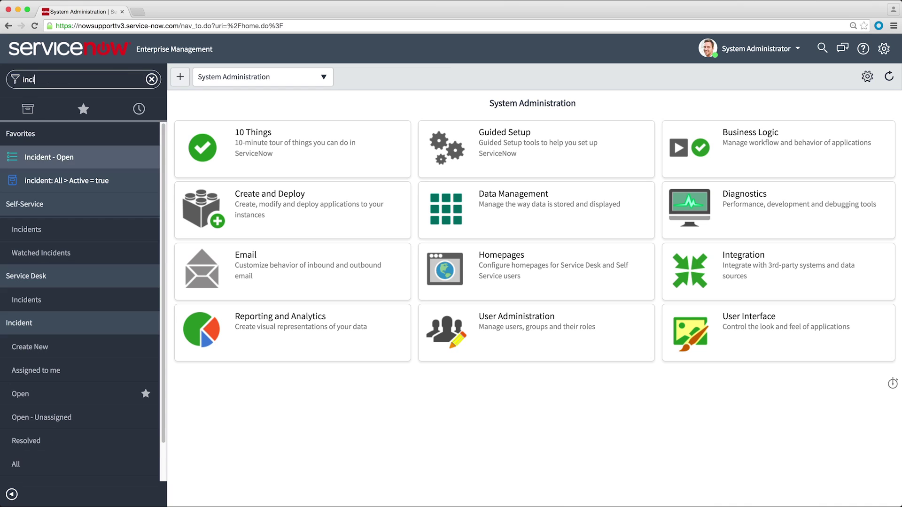
pyautogui.click(34, 309)
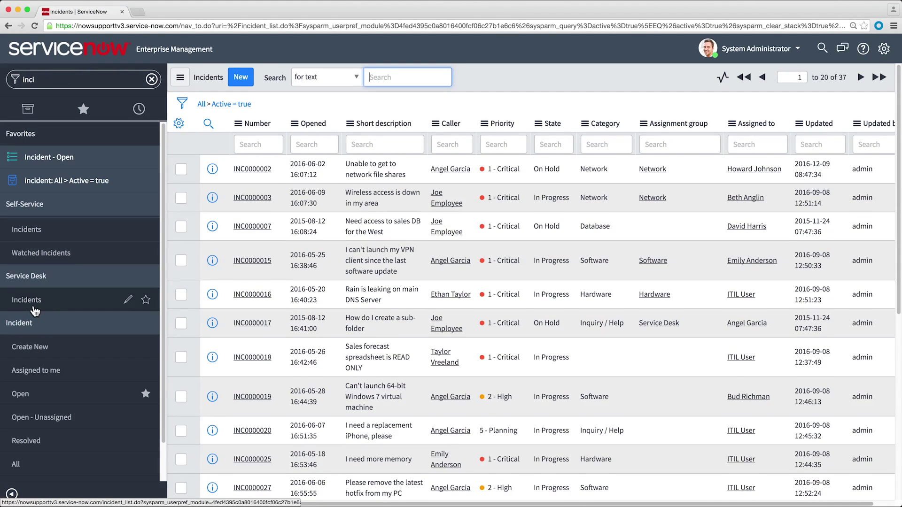
pyautogui.doubleClick(28, 79)
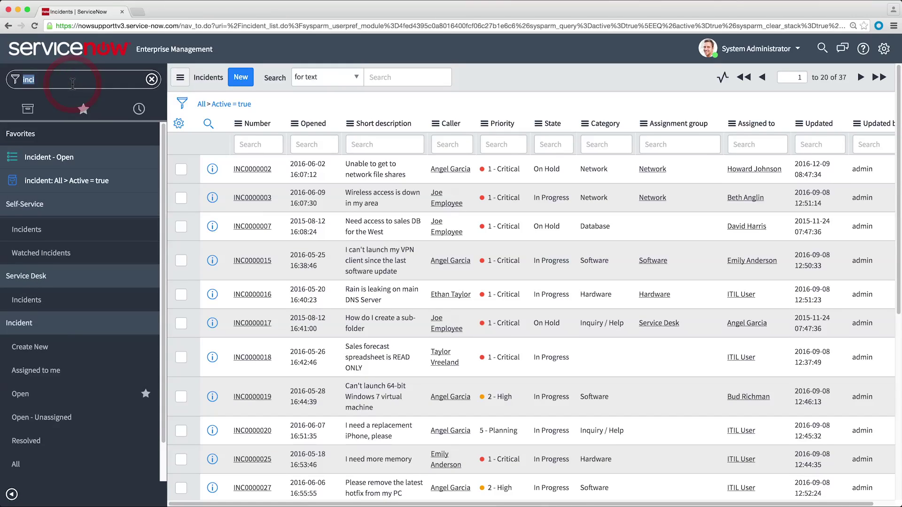
pyautogui.write('sla')
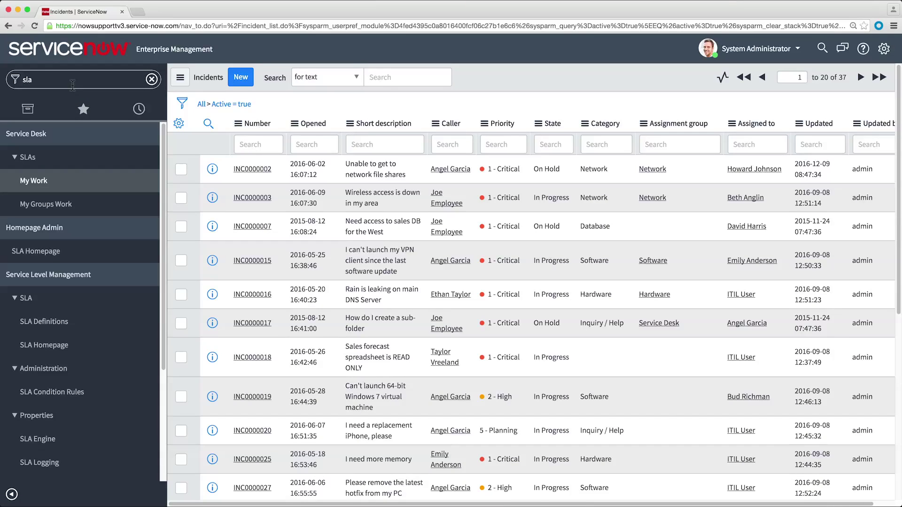
pyautogui.click(48, 325)
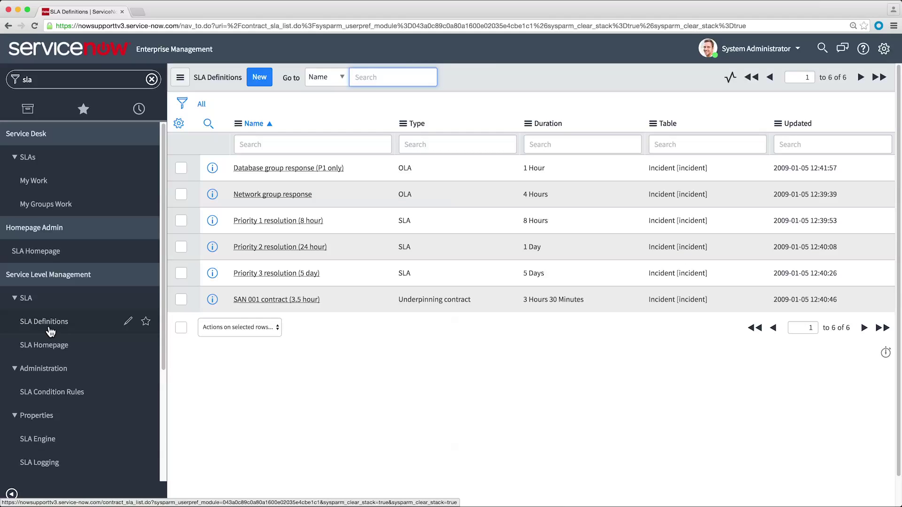
pyautogui.click(266, 249)
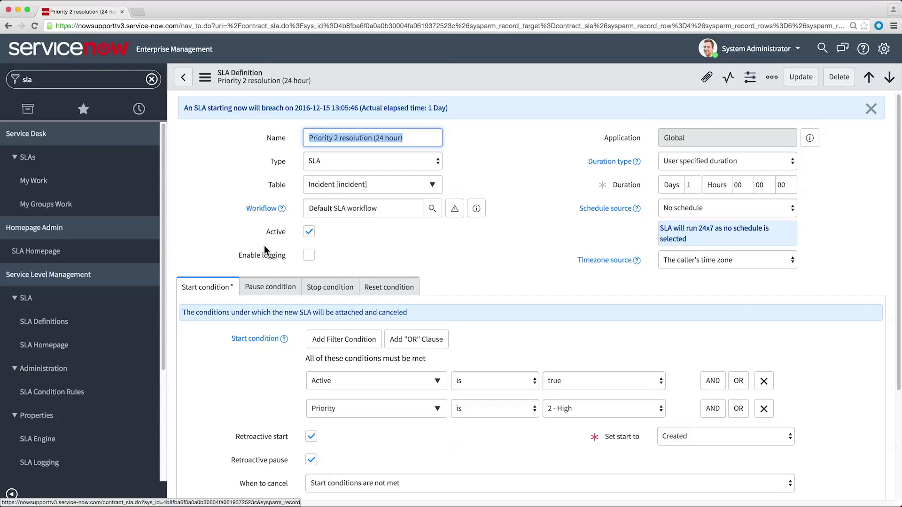
# Review the Table dropdown choices and close it, leaving the Incident table selected.
pyautogui.click(431, 186)
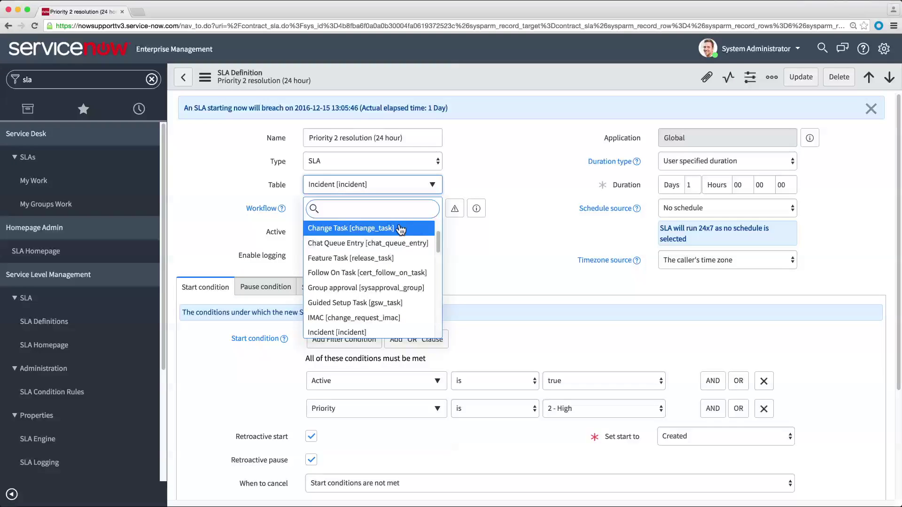
pyautogui.click(472, 185)
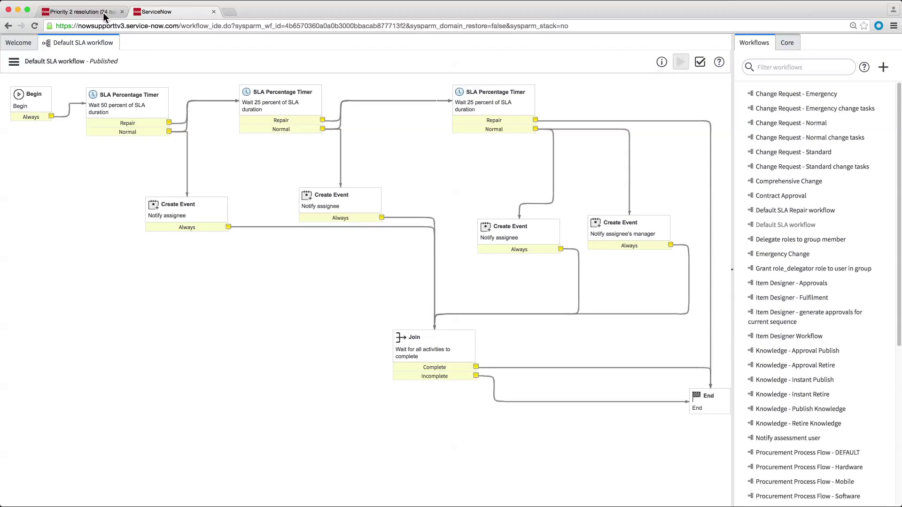
# Switch back to the Priority 2 resolution (24 hour) SLA definition tab.
pyautogui.click(98, 11)
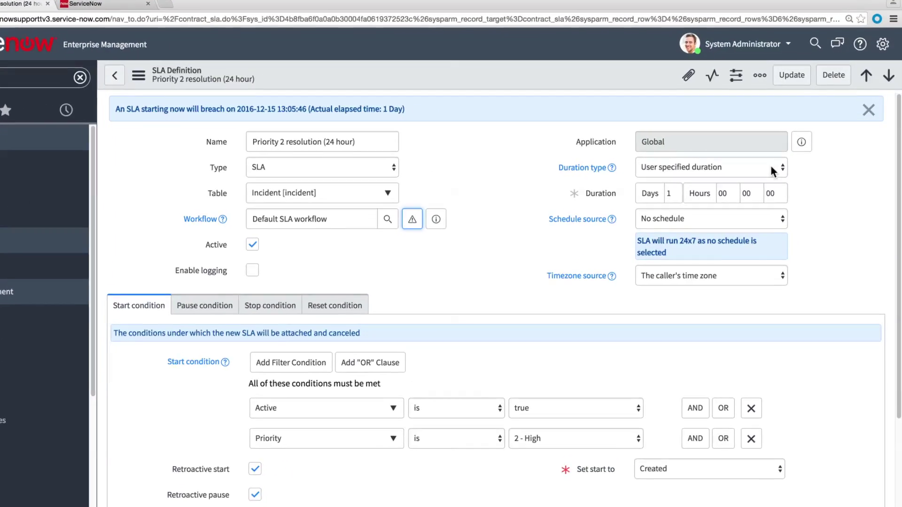
# Keep User specified duration, set Schedule source to SLA definition, and leave Schedule at None.
pyautogui.click(772, 169)
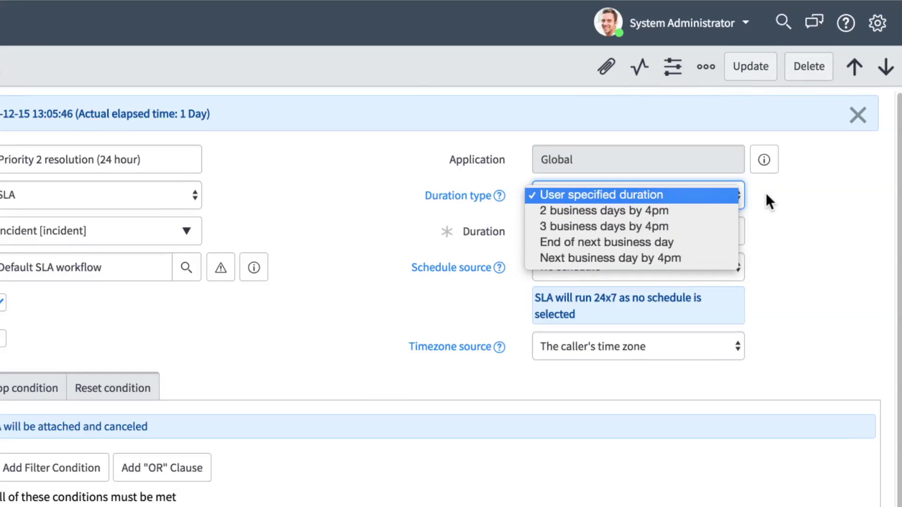
pyautogui.click(766, 192)
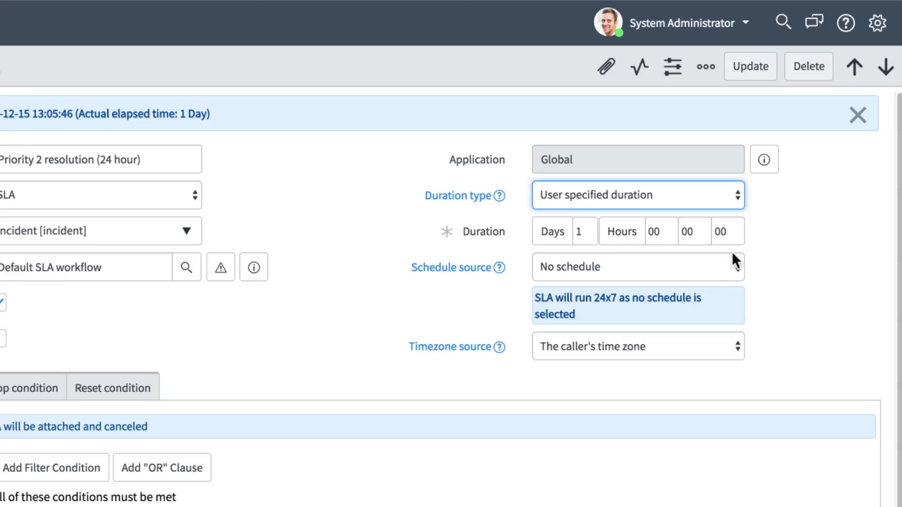
pyautogui.click(730, 261)
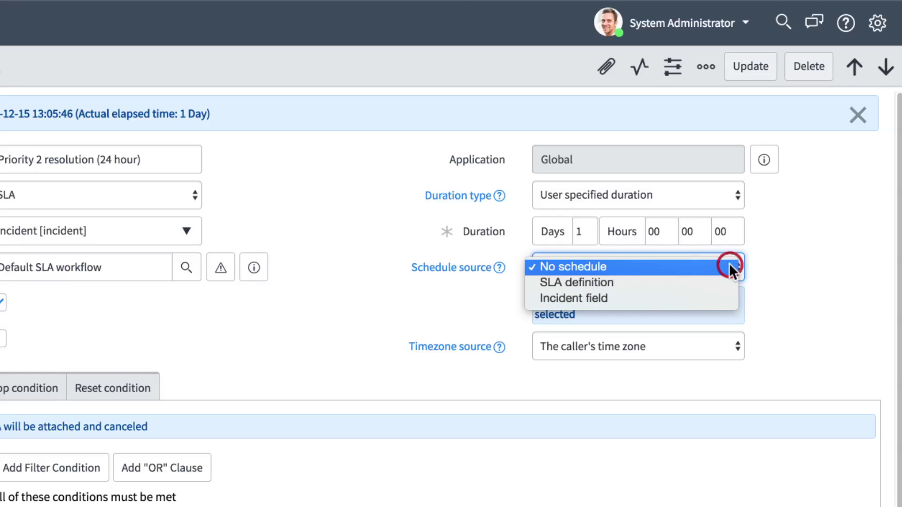
pyautogui.click(728, 281)
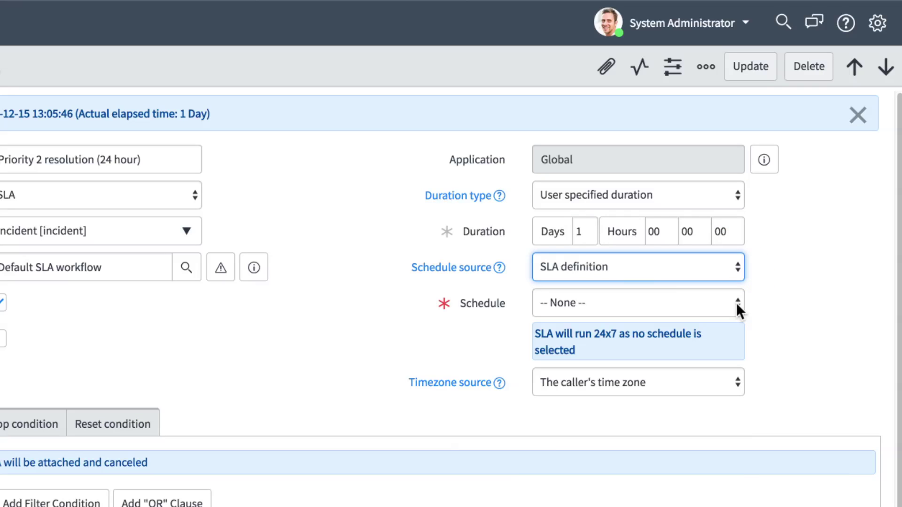
pyautogui.click(737, 303)
pyautogui.click(804, 281)
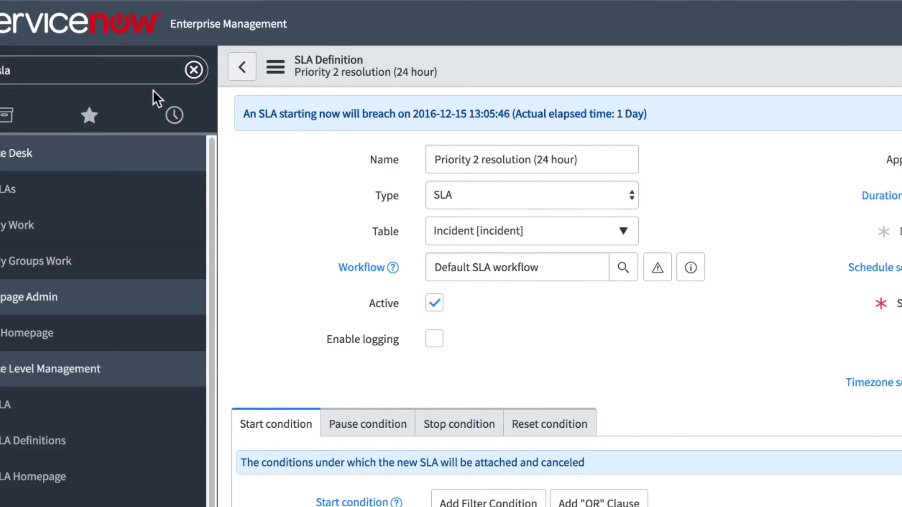
pyautogui.click(110, 68)
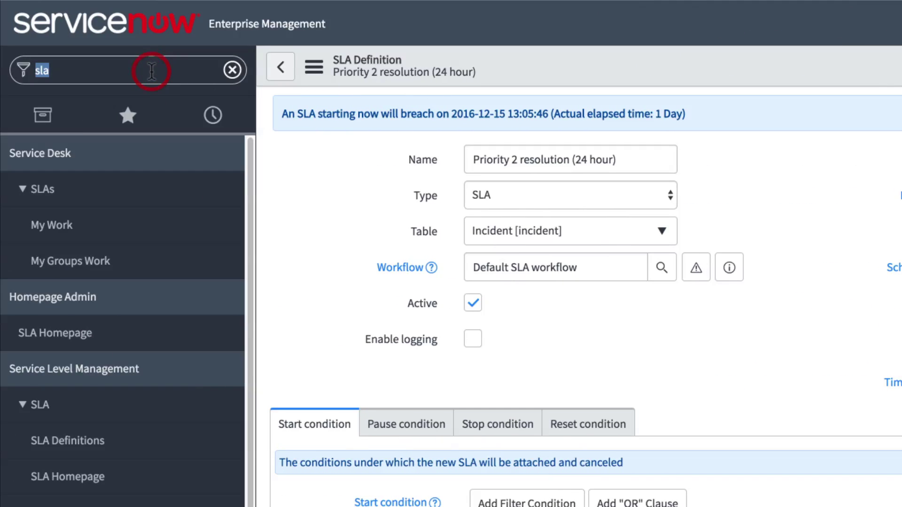
pyautogui.write('system sched')
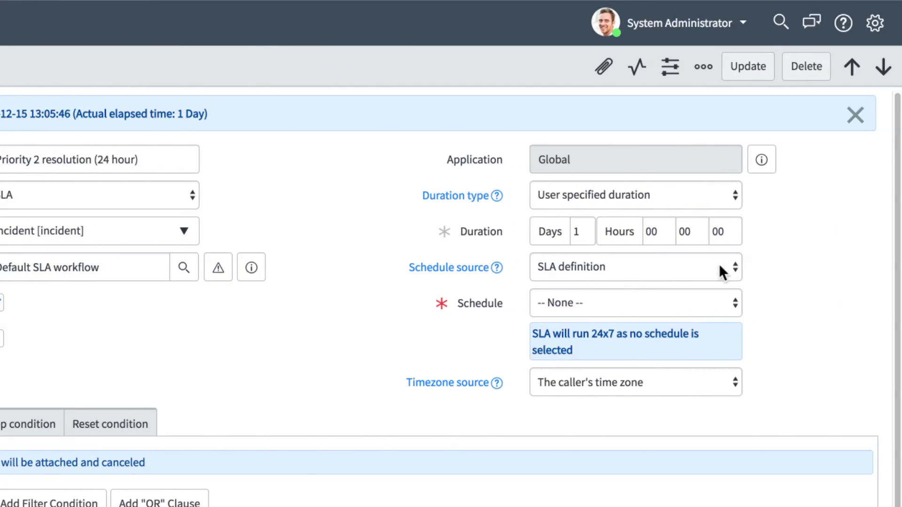
pyautogui.click(726, 270)
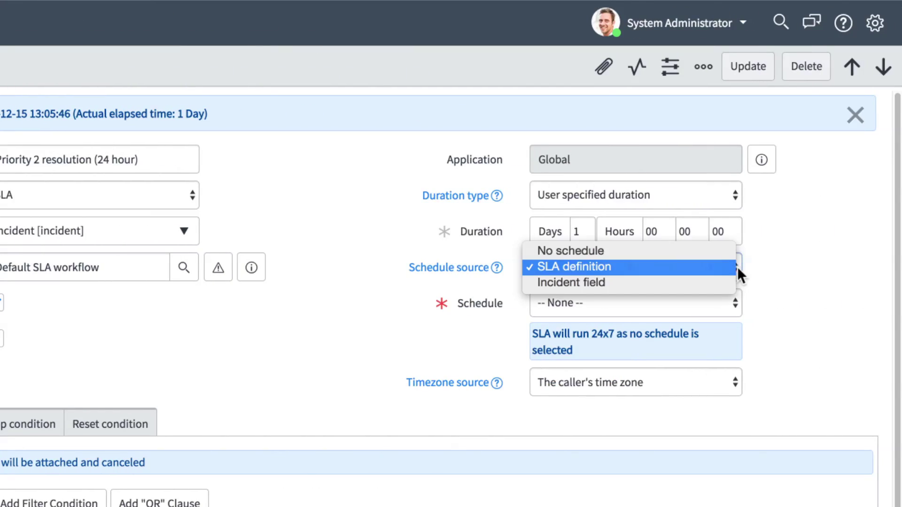
pyautogui.click(727, 281)
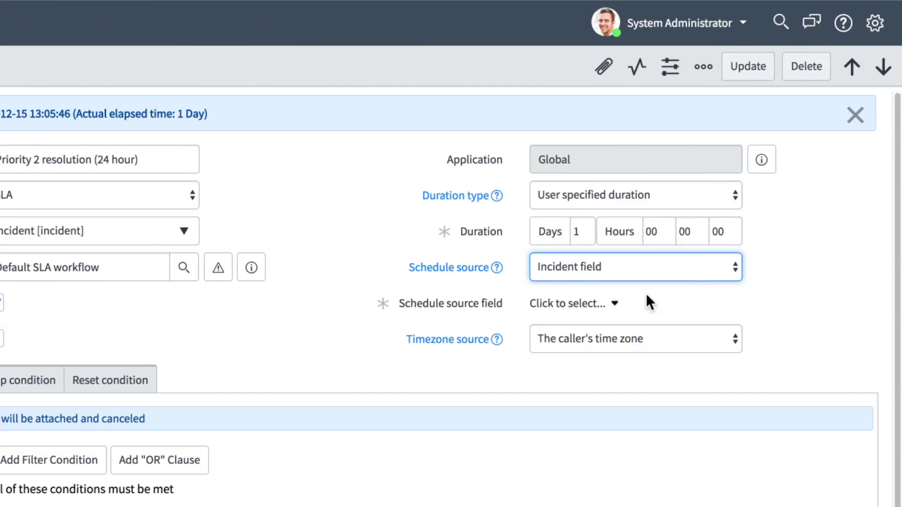
pyautogui.click(611, 304)
pyautogui.click(227, 404)
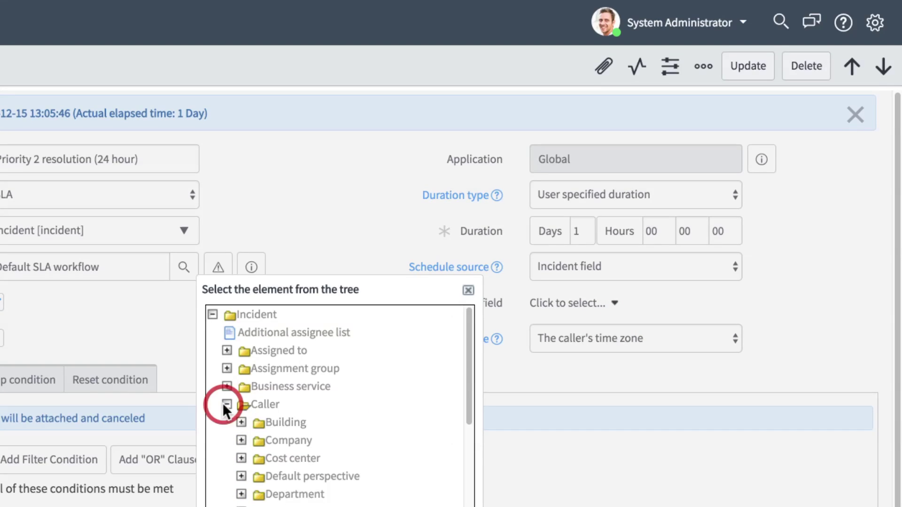
pyautogui.scroll(-2, 222, 376)
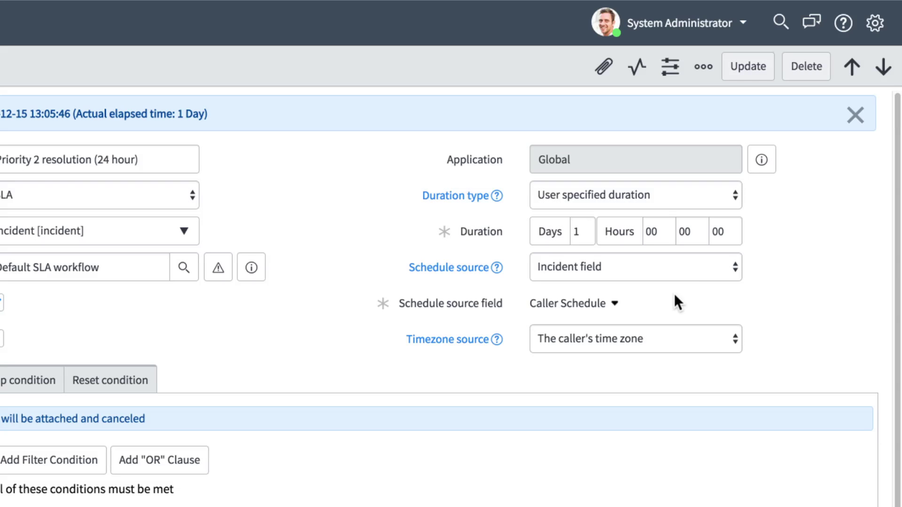
# Use SLA definition as schedule source with the 8-5 weekdays schedule and the caller's time zone.
pyautogui.click(734, 265)
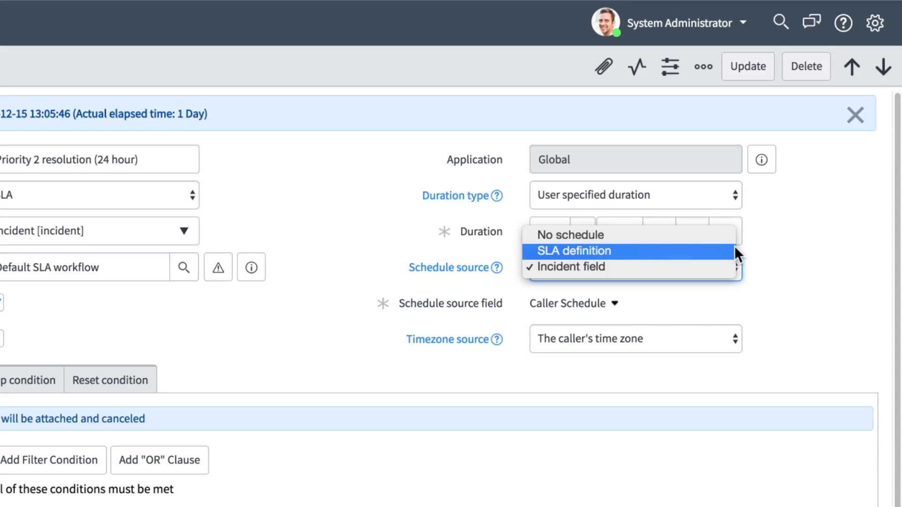
pyautogui.click(735, 251)
pyautogui.click(737, 303)
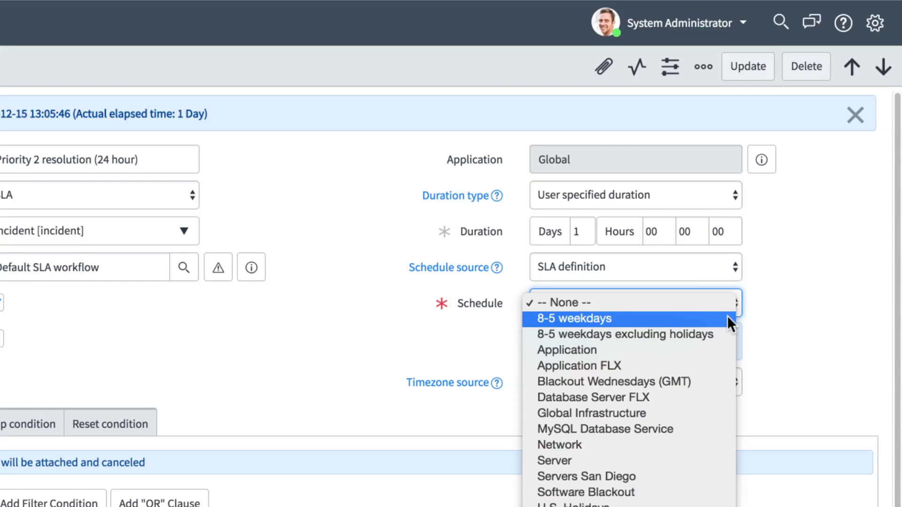
pyautogui.click(728, 319)
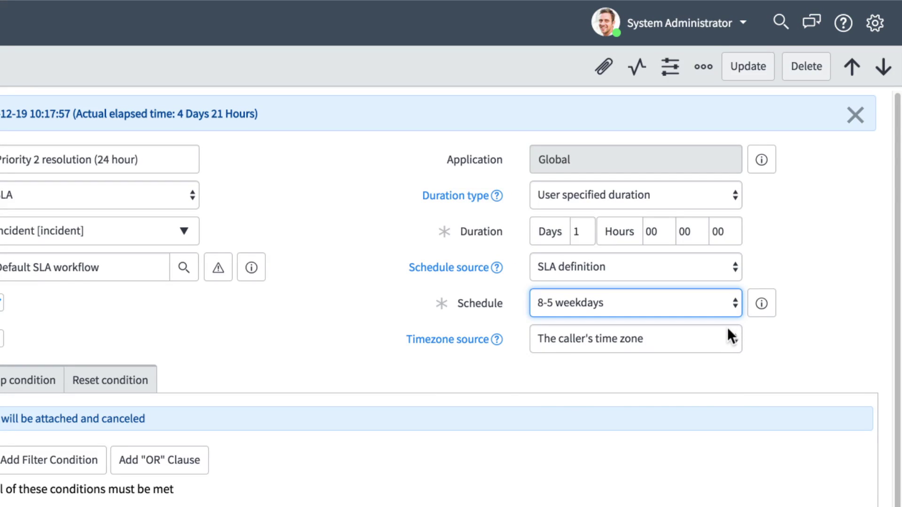
pyautogui.click(733, 340)
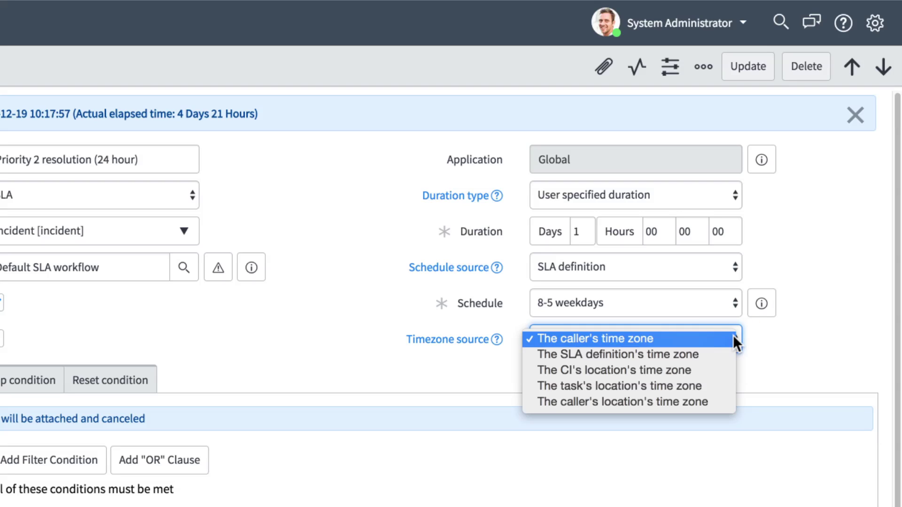
pyautogui.click(713, 339)
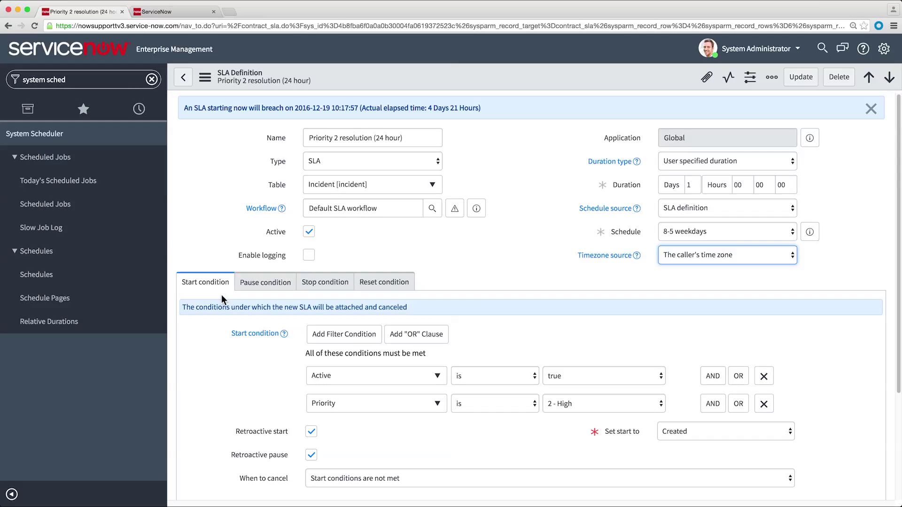
# Leave Retroactive start enabled with start set to Created, then review the pause conditions.
pyautogui.click(311, 432)
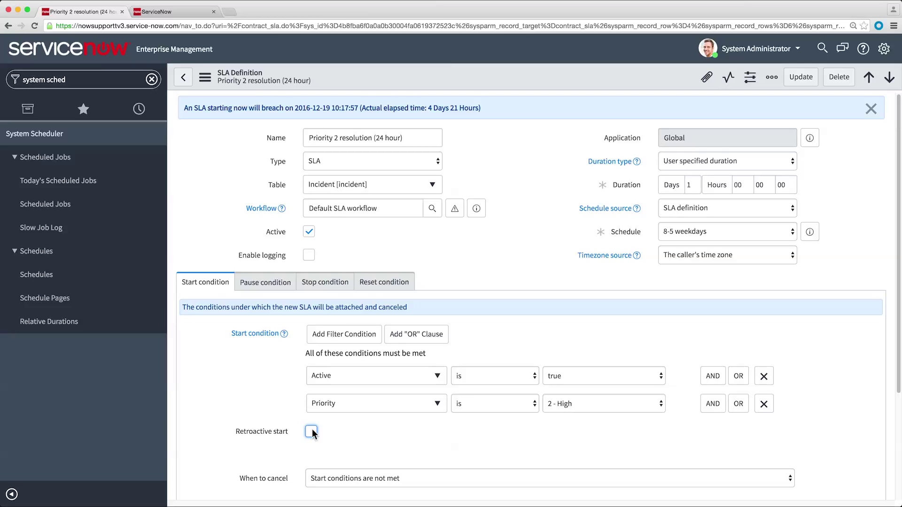
pyautogui.click(312, 431)
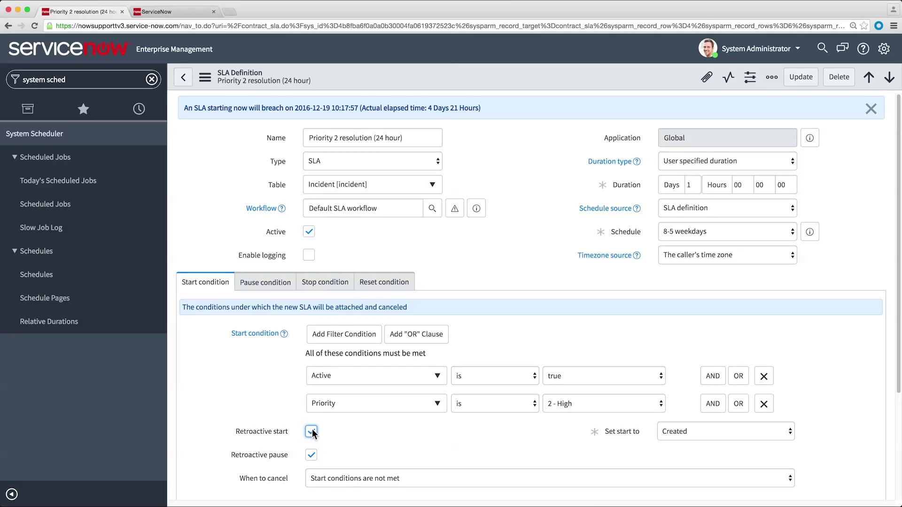
pyautogui.click(707, 438)
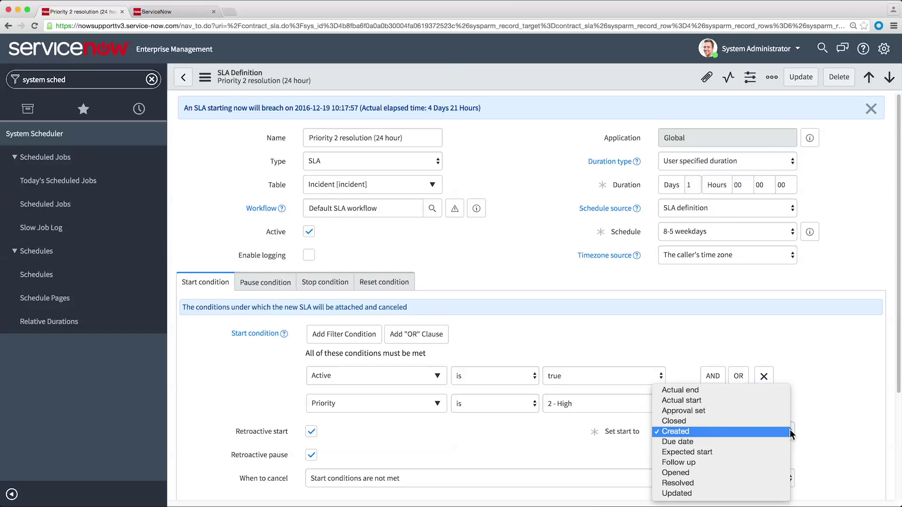
pyautogui.click(811, 418)
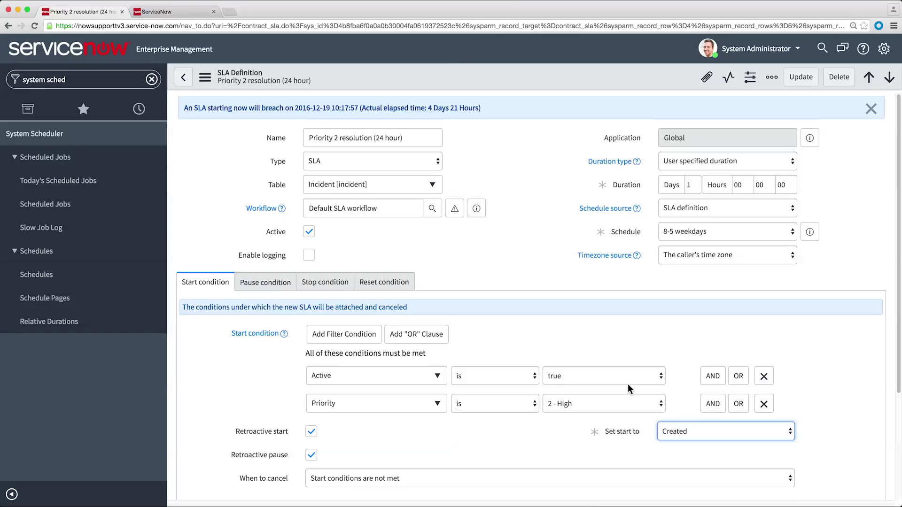
pyautogui.click(254, 285)
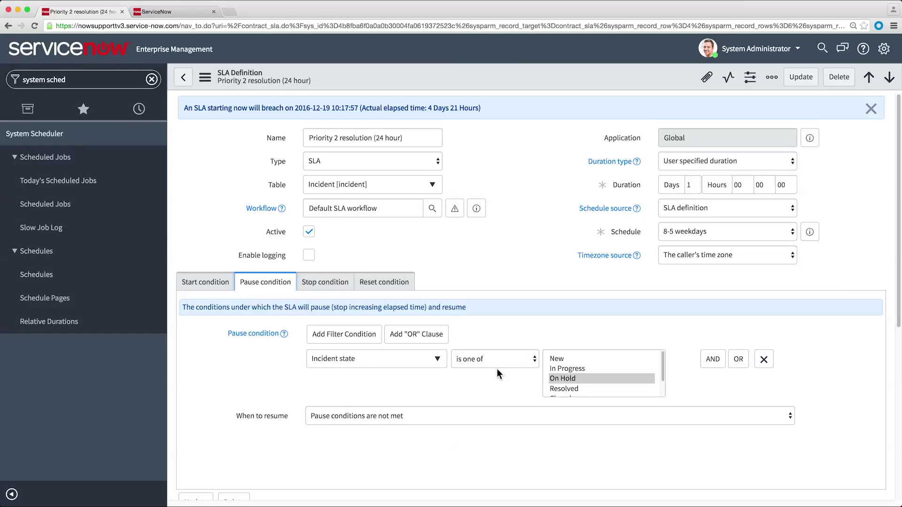
# Set When to resume to 'Resume conditions are met' and review the stop condition.
pyautogui.click(791, 416)
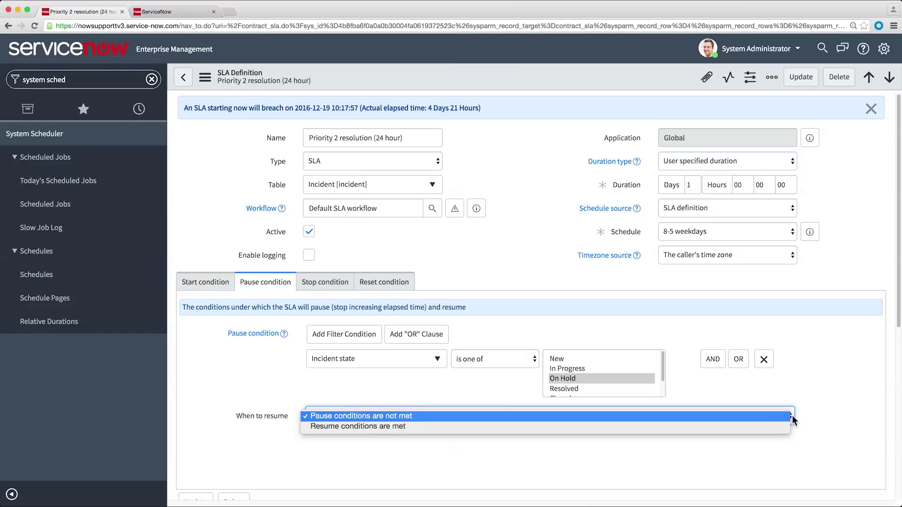
pyautogui.click(782, 431)
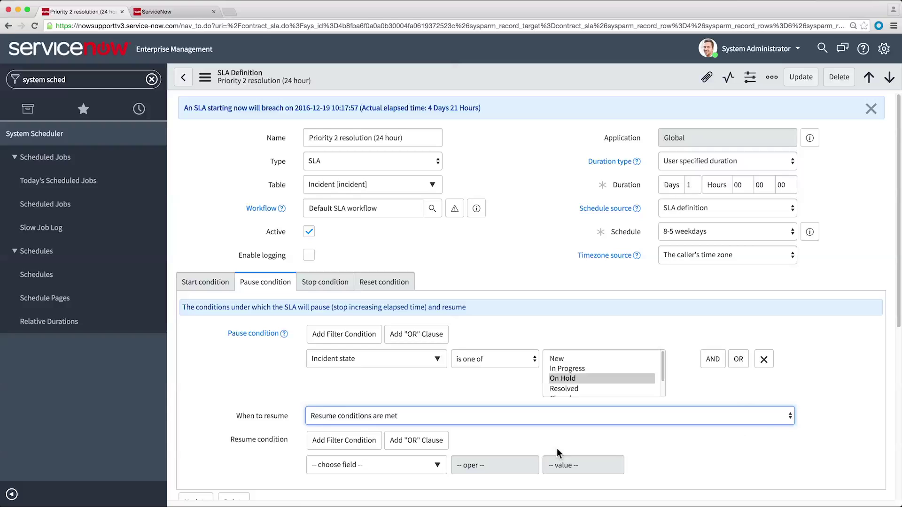
pyautogui.click(437, 465)
pyautogui.click(475, 445)
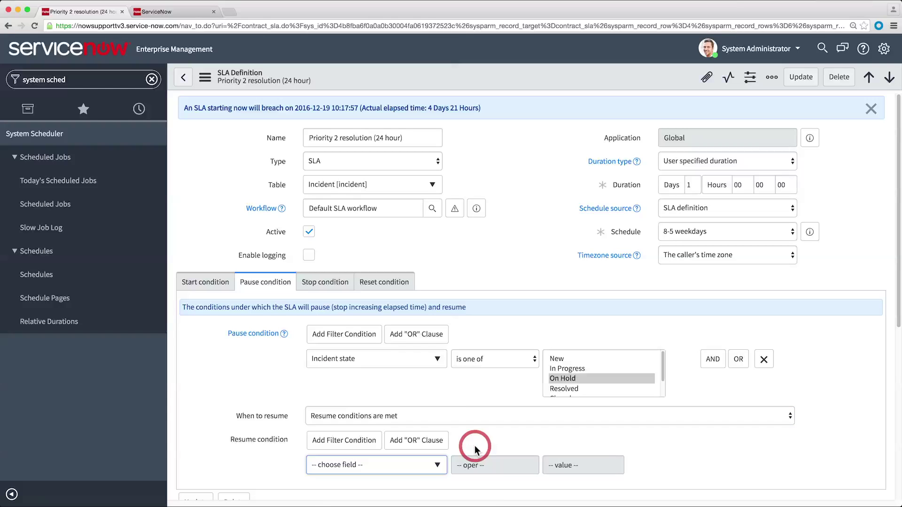
pyautogui.click(336, 284)
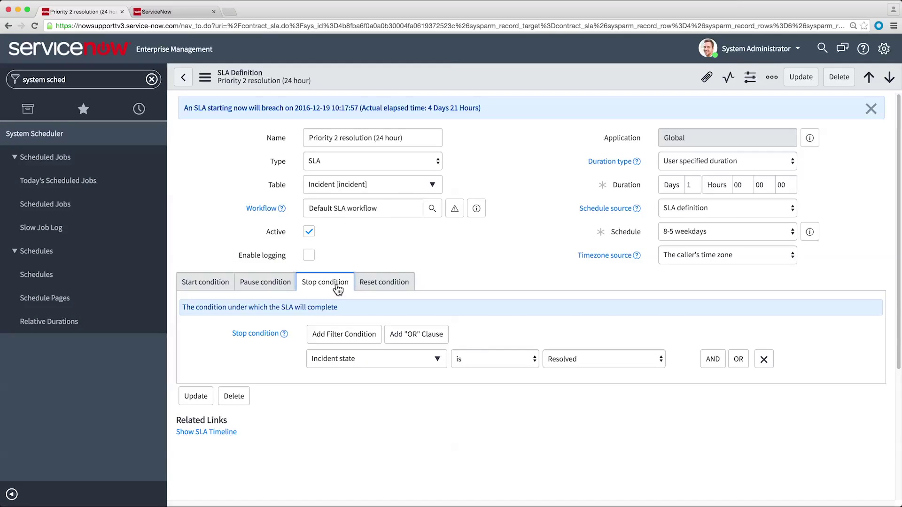
# On the Reset condition tab, add the condition Approval is Rejected.
pyautogui.click(377, 287)
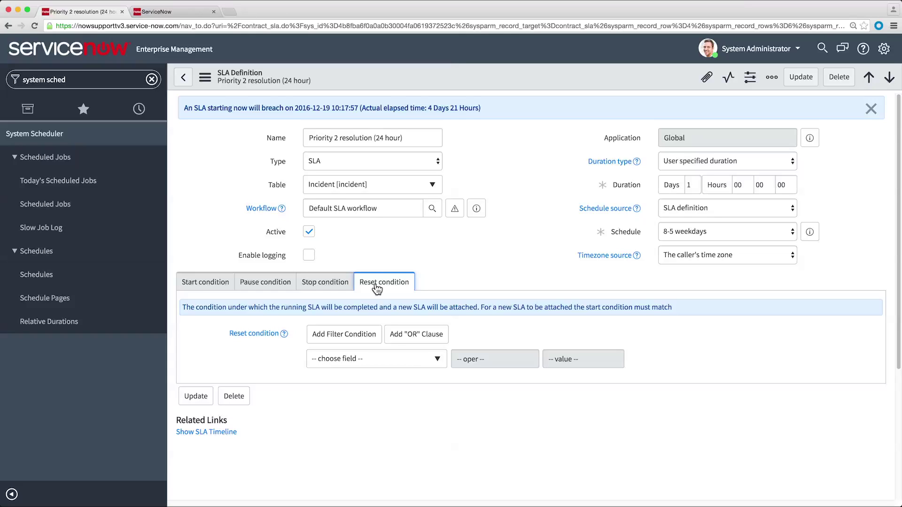
pyautogui.click(430, 358)
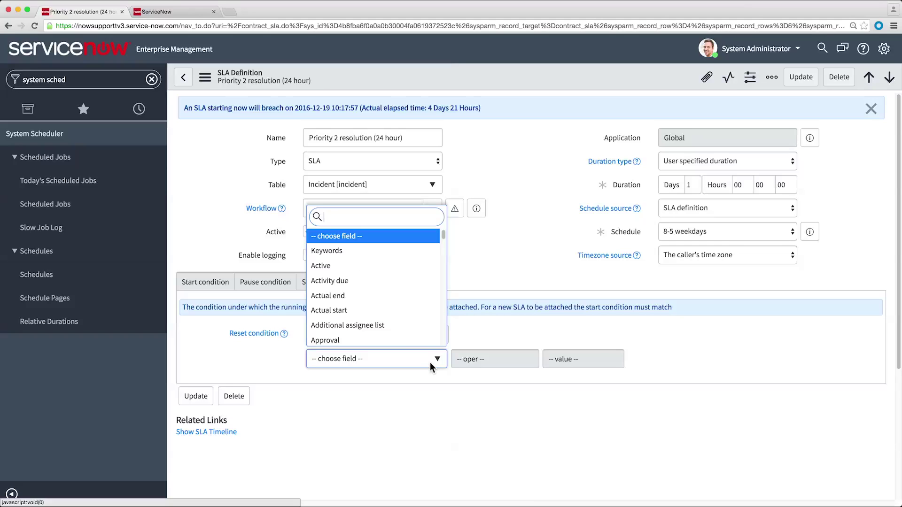
pyautogui.click(426, 340)
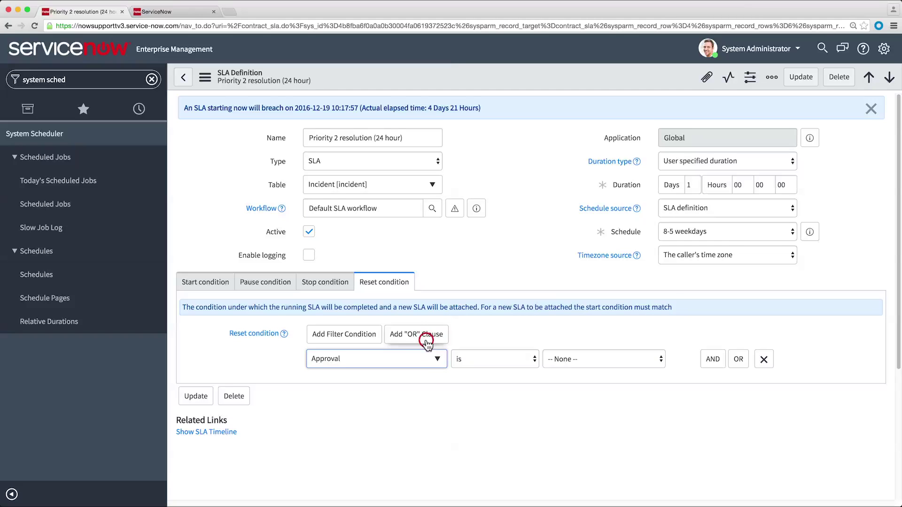
pyautogui.click(654, 359)
pyautogui.click(647, 398)
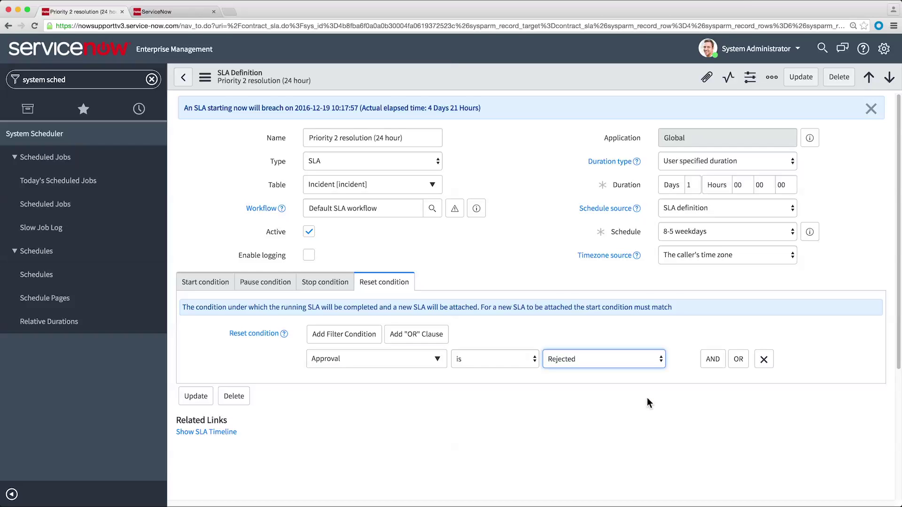